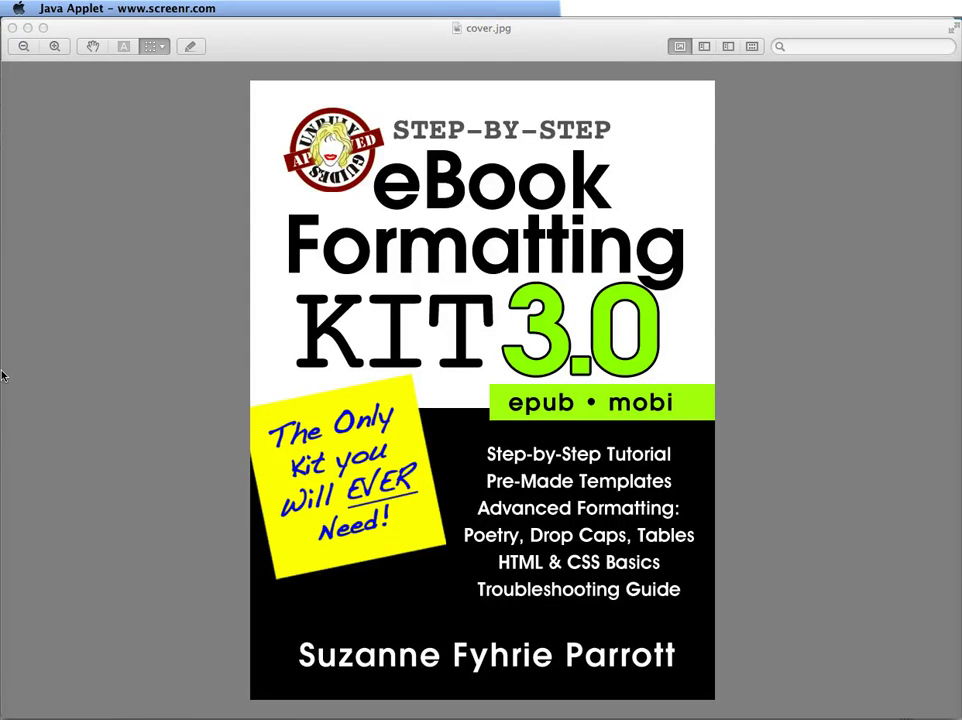
# Minimize the Word 2 Clean HTML title image in Preview to reveal the My Book folder.
pyautogui.click(55, 45)
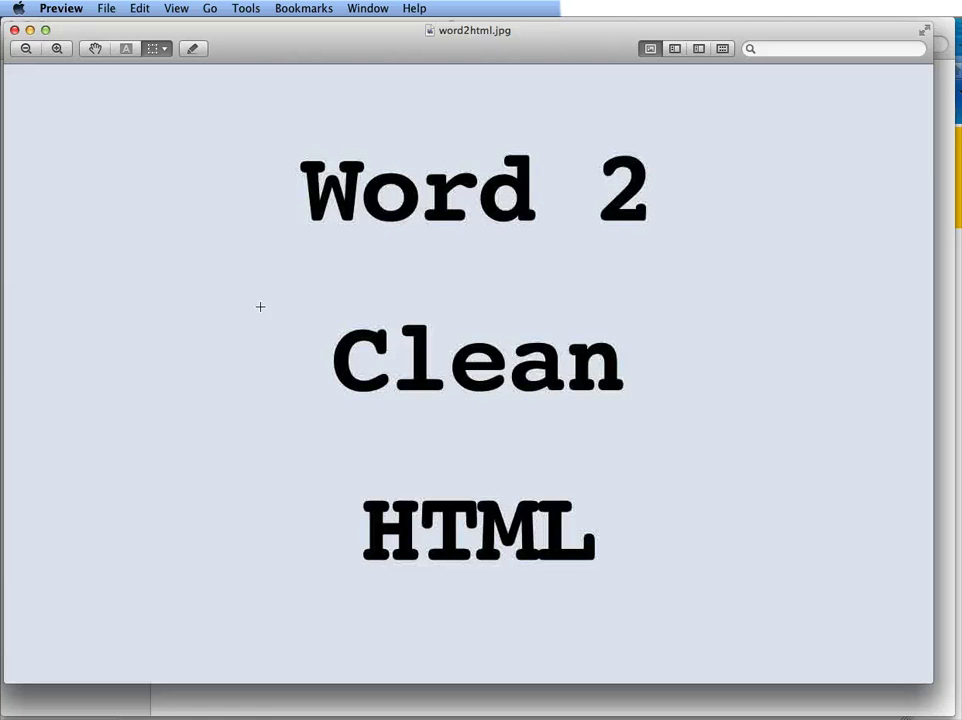
pyautogui.click(30, 30)
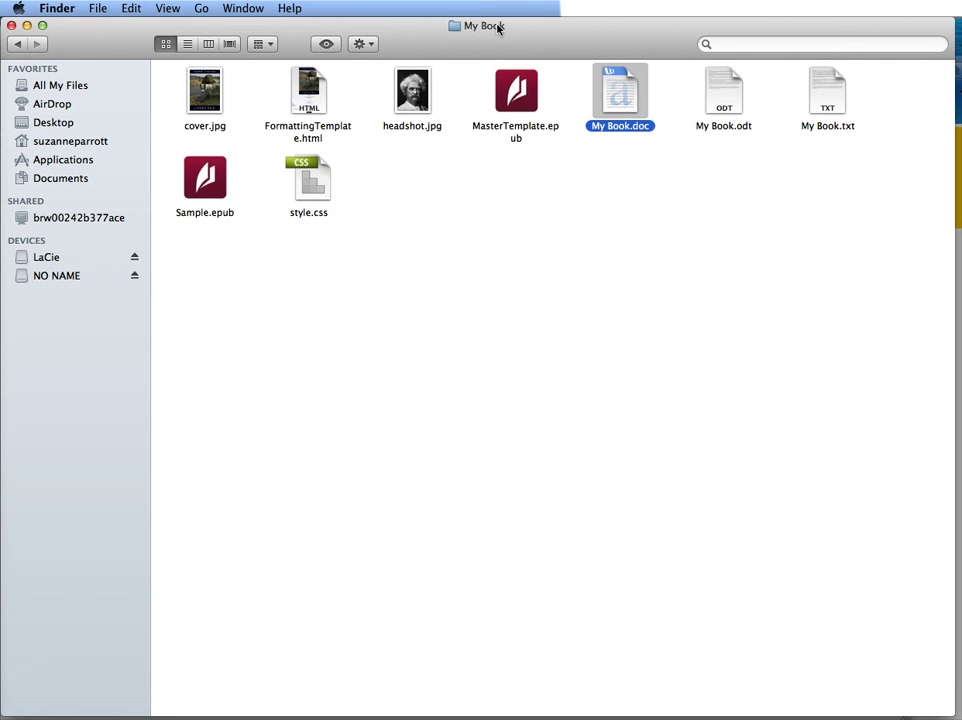
# Go back to 3-0 KIT, reopen the My Book folder, then minimize it to show My Book.doc.
pyautogui.click(17, 44)
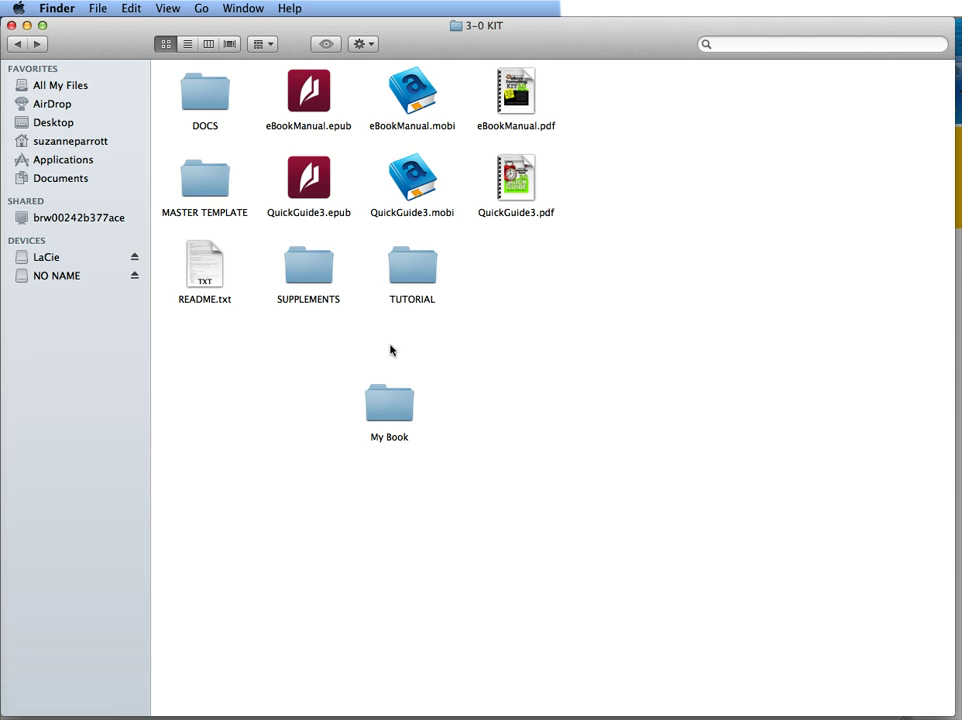
pyautogui.doubleClick(383, 410)
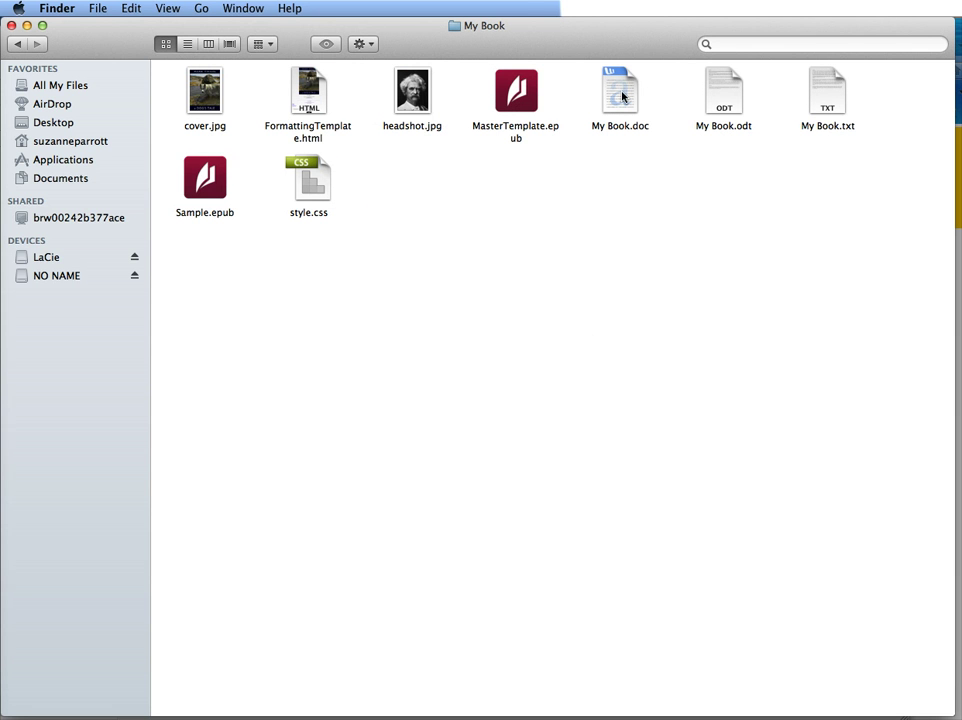
pyautogui.click(26, 25)
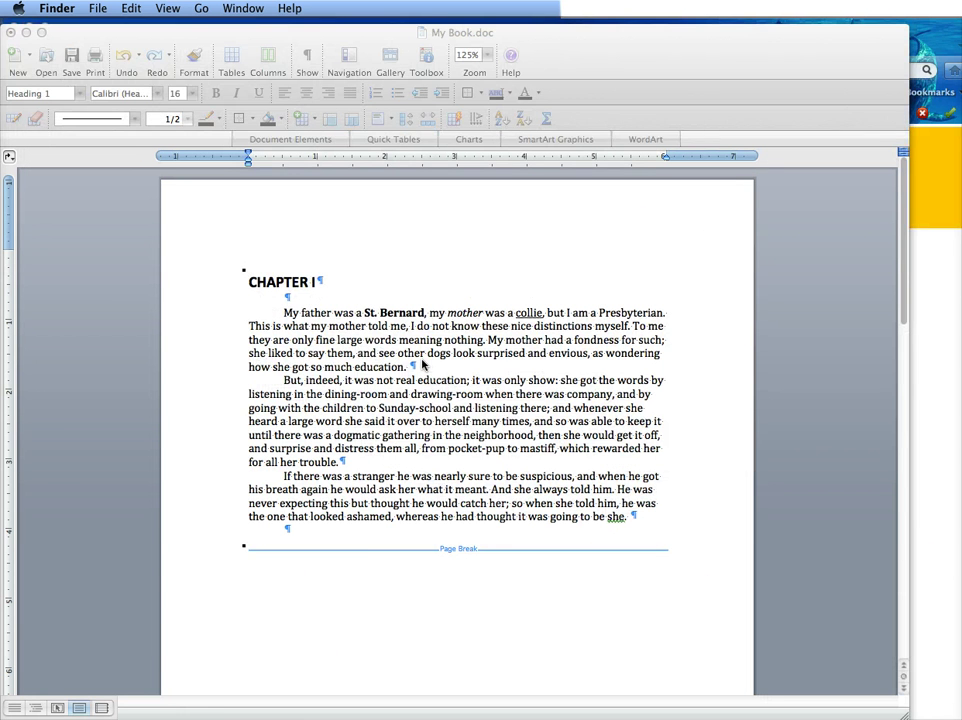
# Scroll through CHAPTER I to CHAPTER III of My Book.doc, then select all the manuscript text.
pyautogui.click(423, 365)
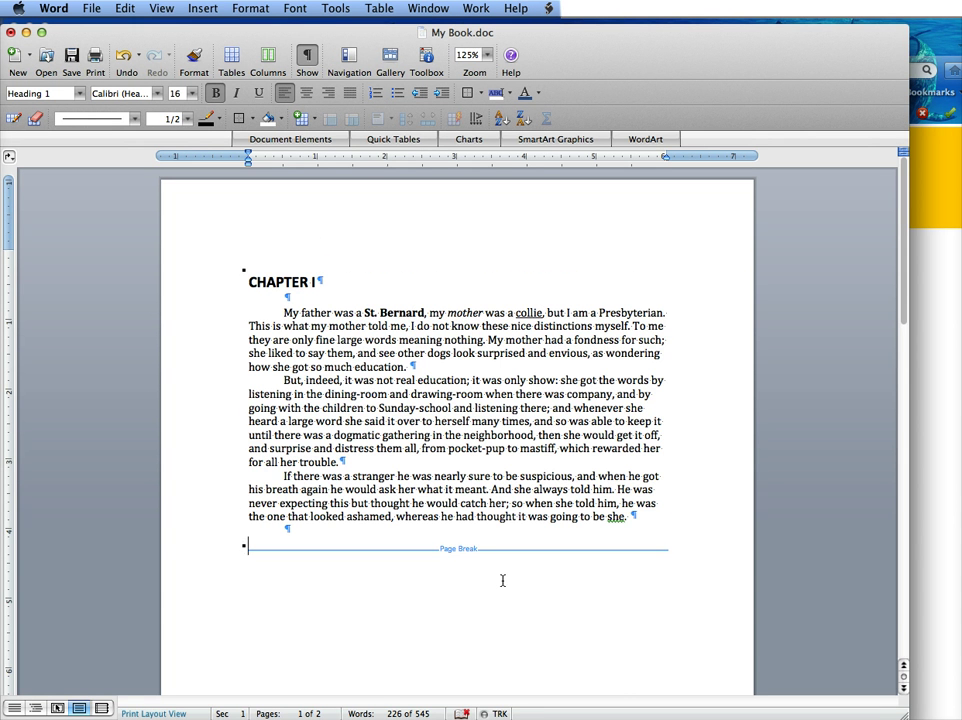
pyautogui.scroll(-15, 502, 580)
pyautogui.scroll(3, 425, 490)
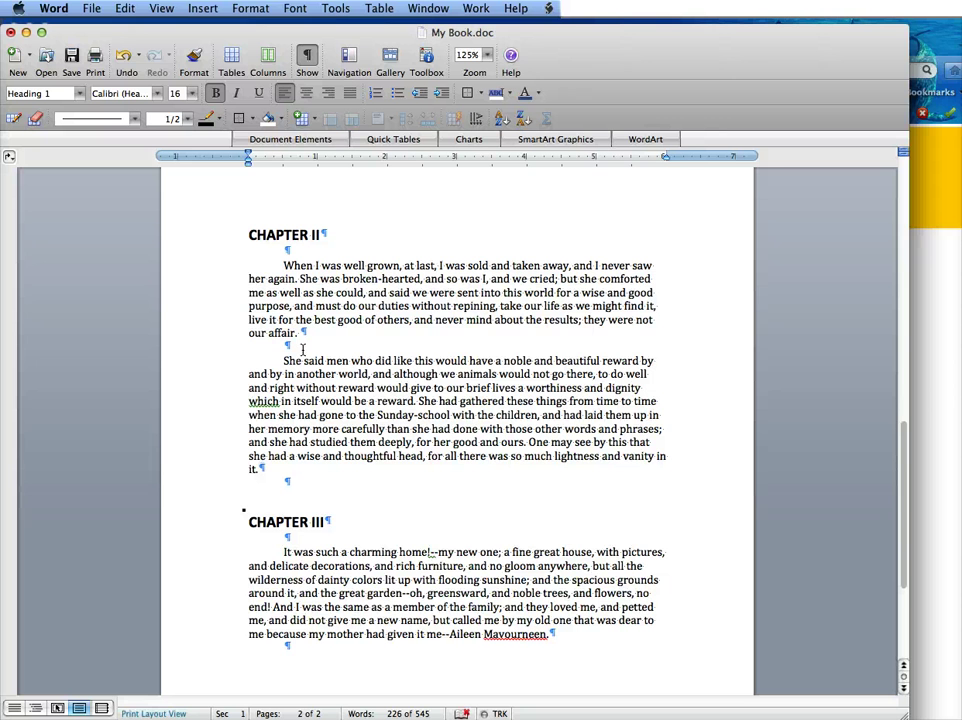
pyautogui.scroll(8, 330, 370)
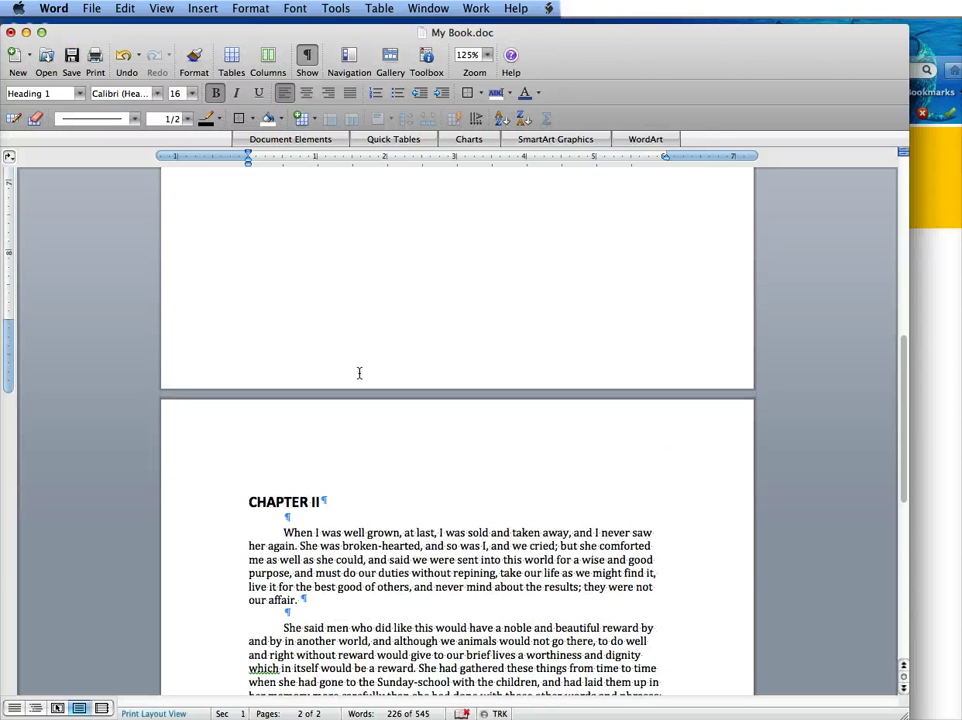
pyautogui.scroll(15, 359, 372)
pyautogui.click(367, 352)
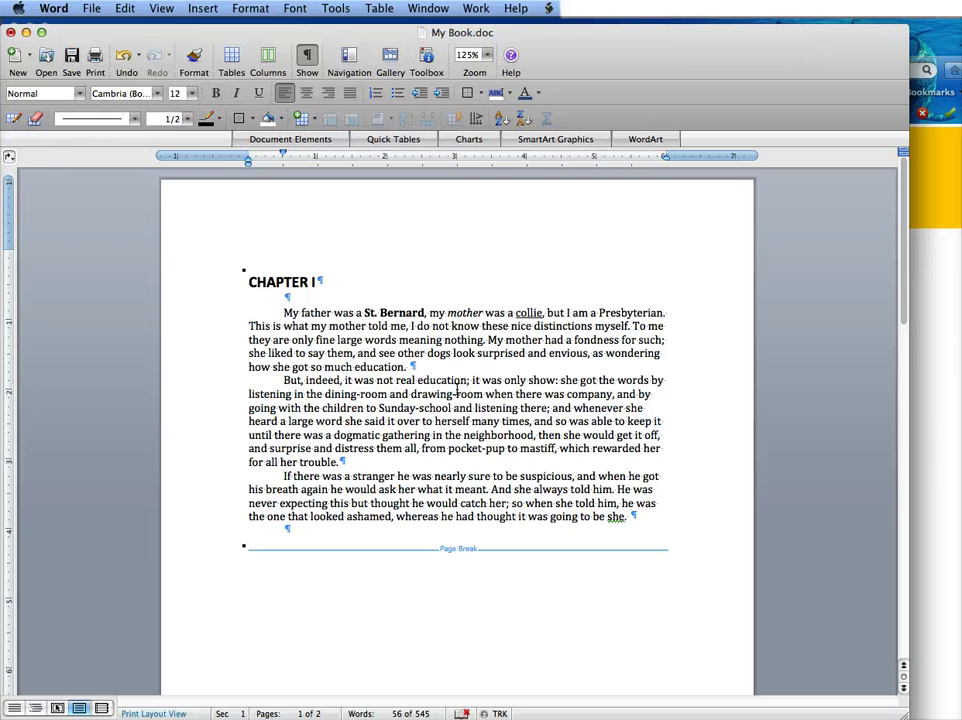
pyautogui.press('super+a')
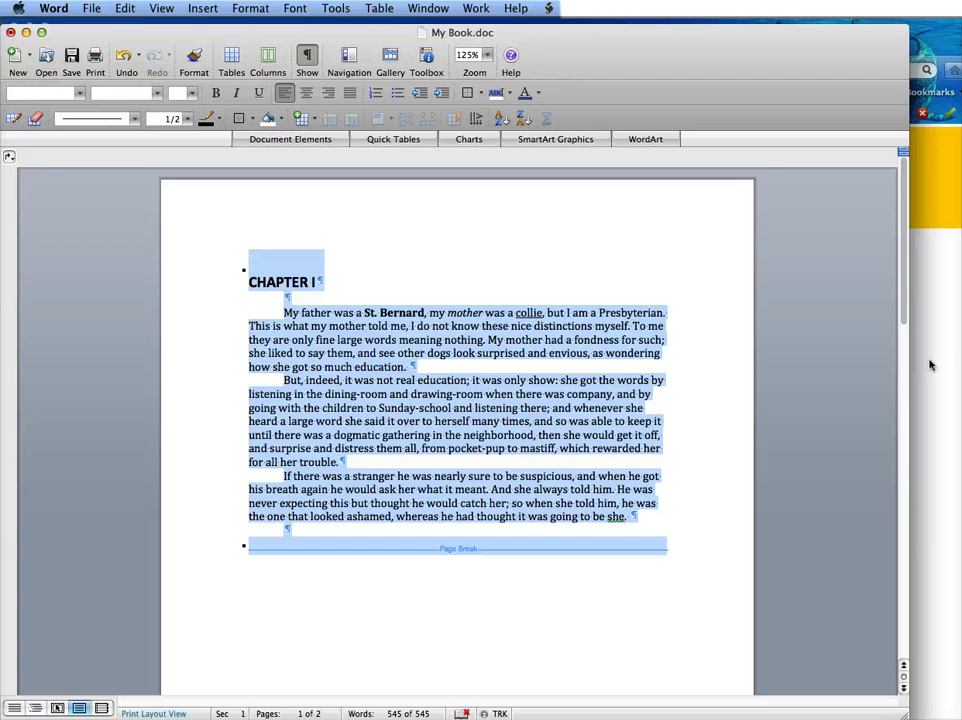
# Bring up word2cleanhtml.com and enable the 'Convert <b> to <strong>, <i> to <em>' option.
pyautogui.click(936, 360)
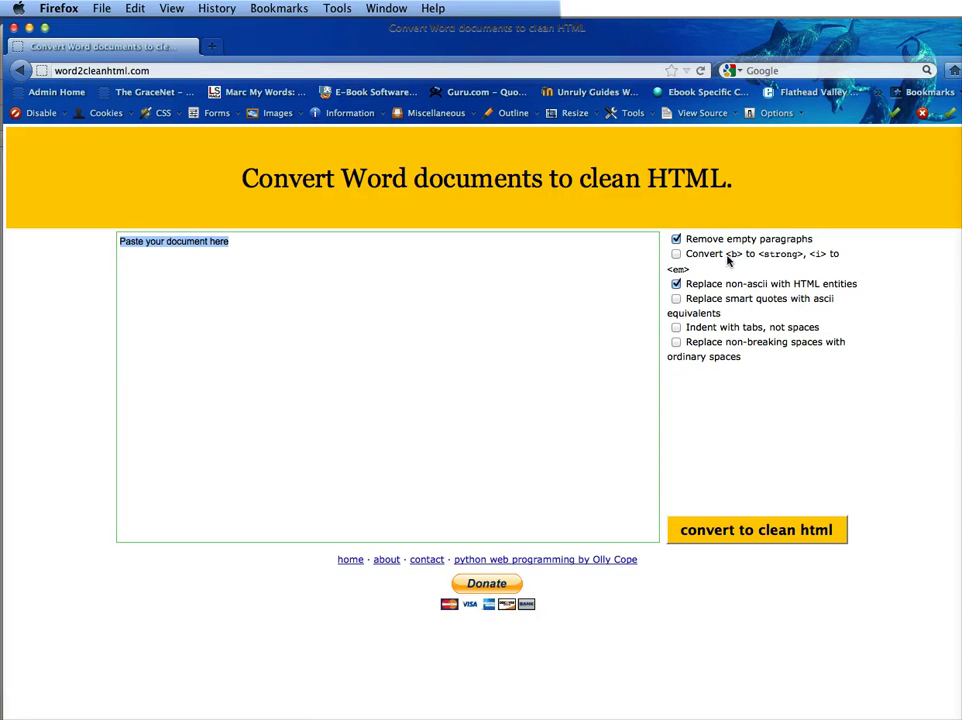
pyautogui.click(676, 254)
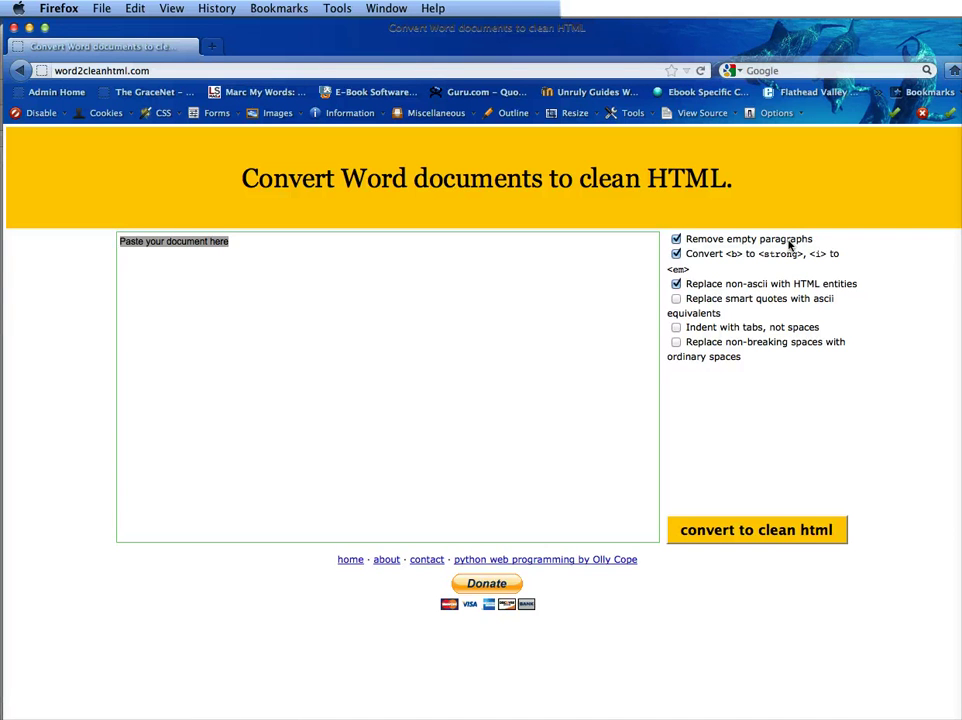
# Replace the 'Paste your document here' placeholder with the pasted three-chapter manuscript.
pyautogui.click(186, 260)
pyautogui.moveTo(247, 243); pyautogui.dragTo(116, 243)
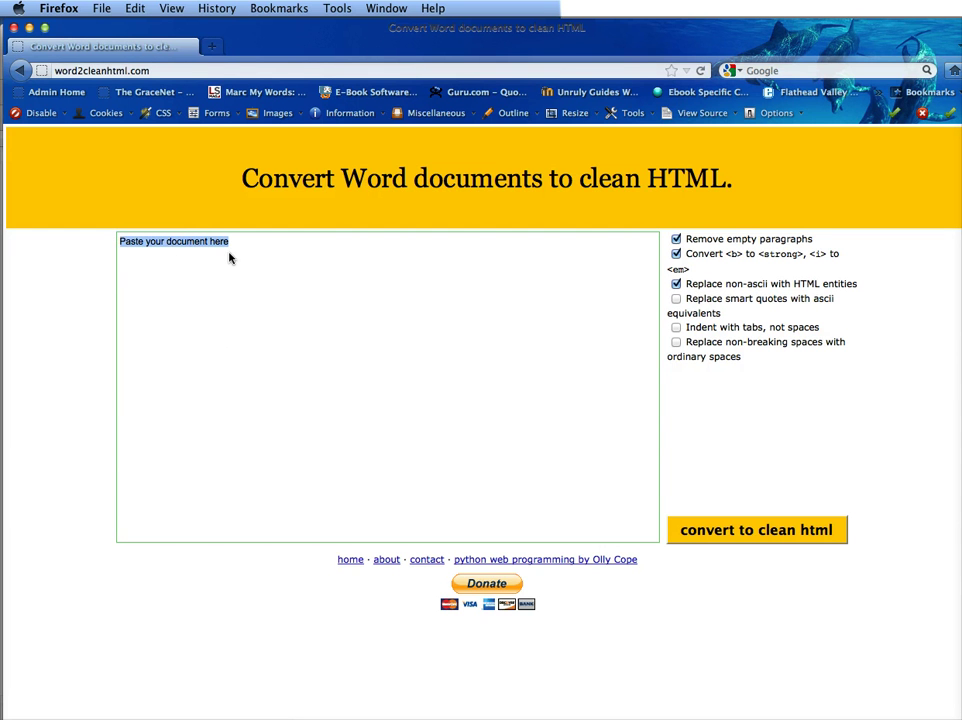
pyautogui.press('BackSpace')
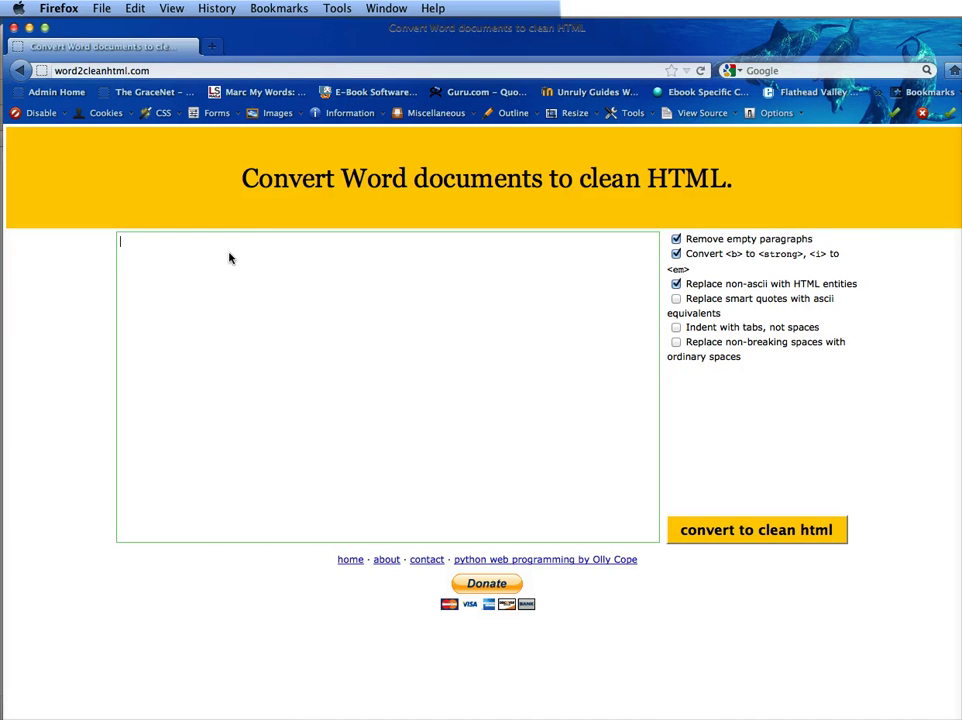
pyautogui.press('super+v')
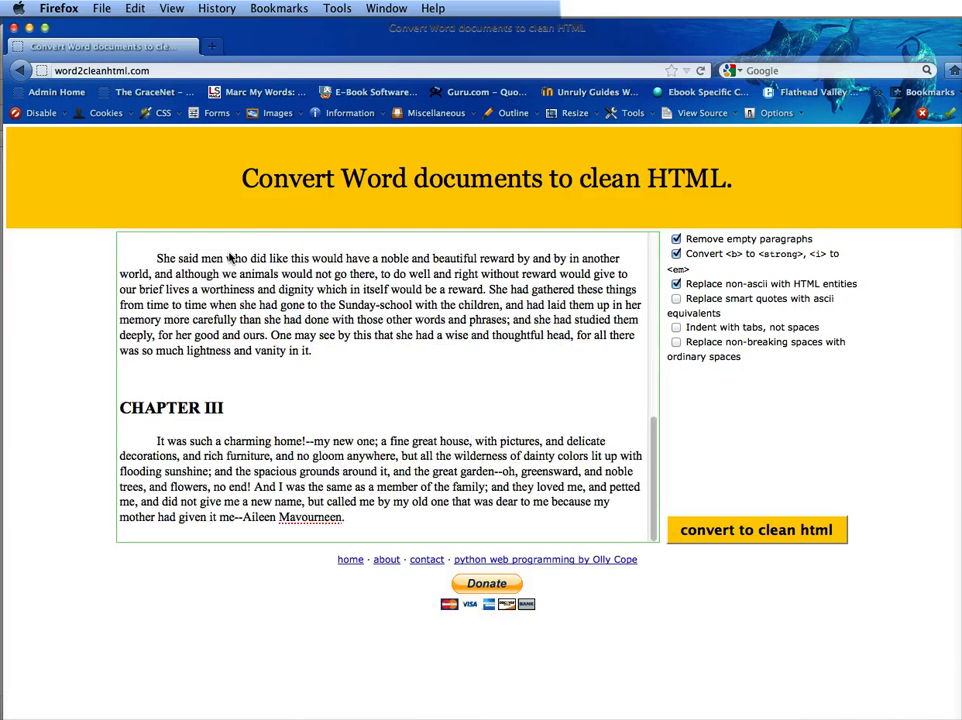
pyautogui.scroll(5, 375, 358)
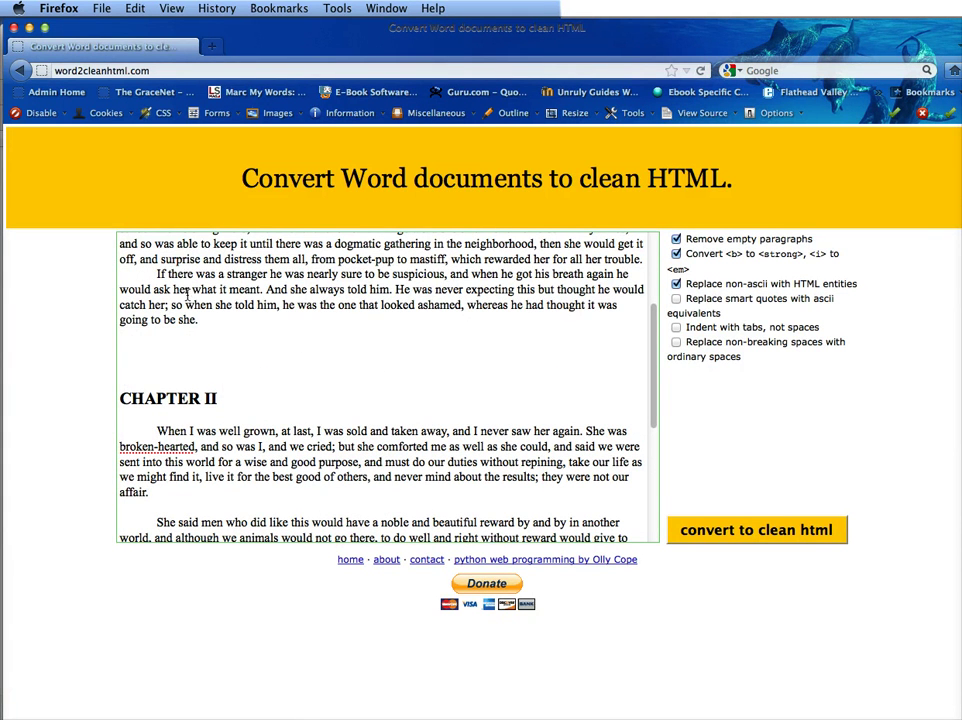
pyautogui.scroll(-4, 275, 406)
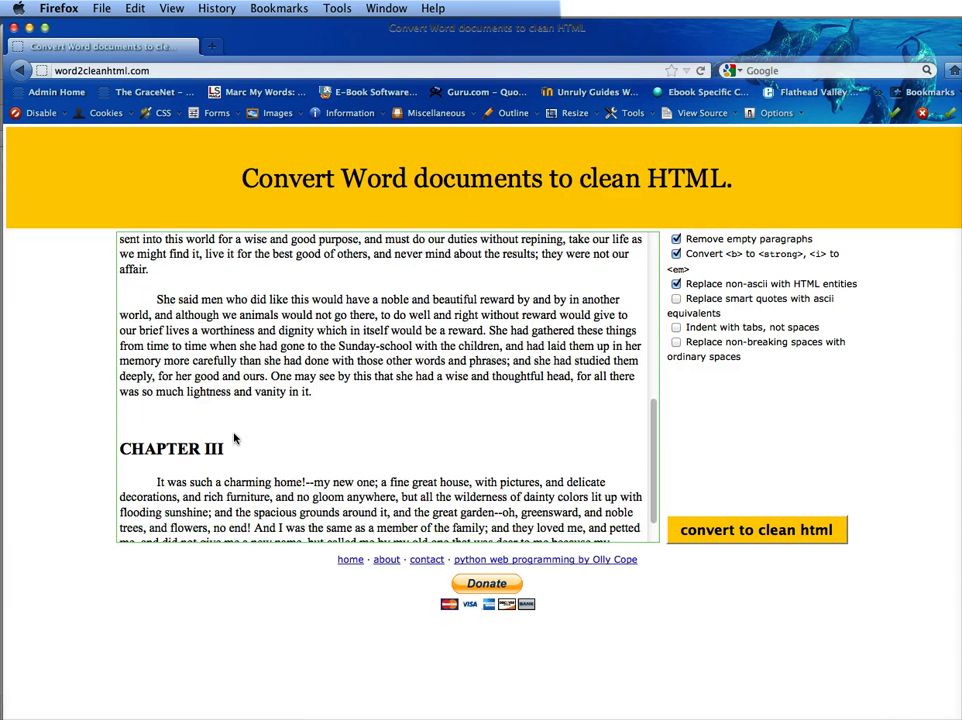
pyautogui.scroll(5, 183, 404)
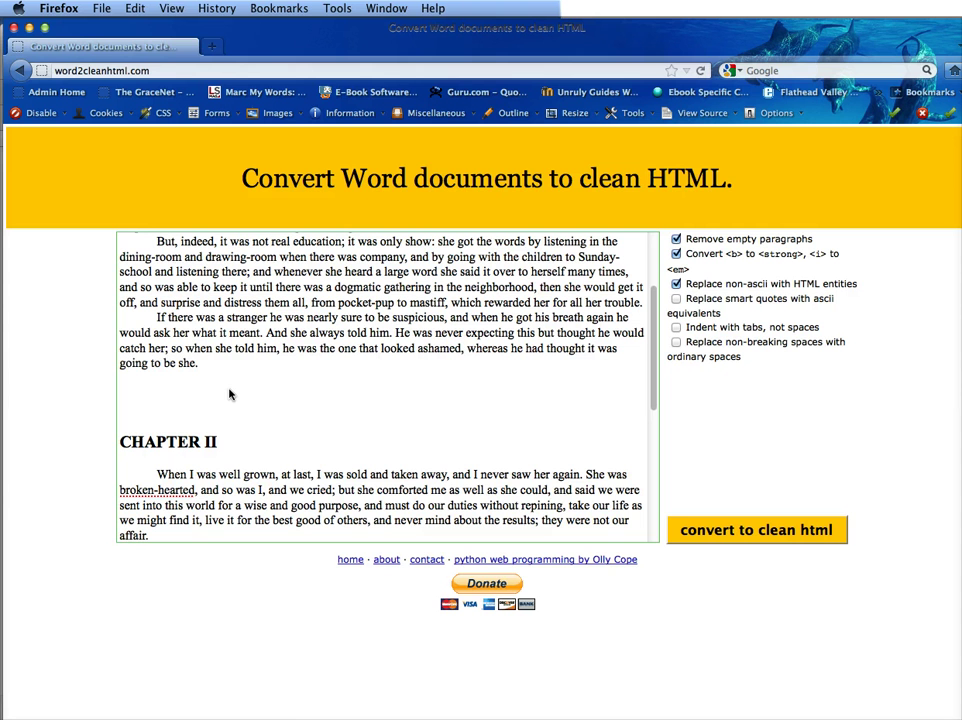
# Convert the manuscript and review the clean HTML result with h1 chapters and p paragraphs.
pyautogui.click(769, 533)
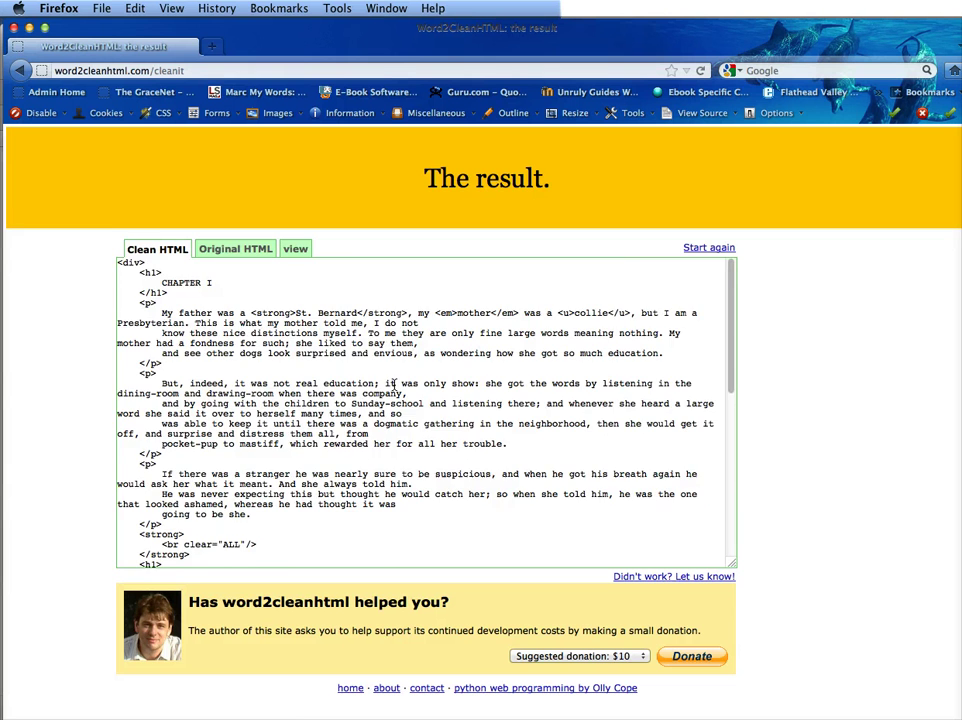
pyautogui.scroll(-5, 394, 384)
pyautogui.scroll(3, 394, 384)
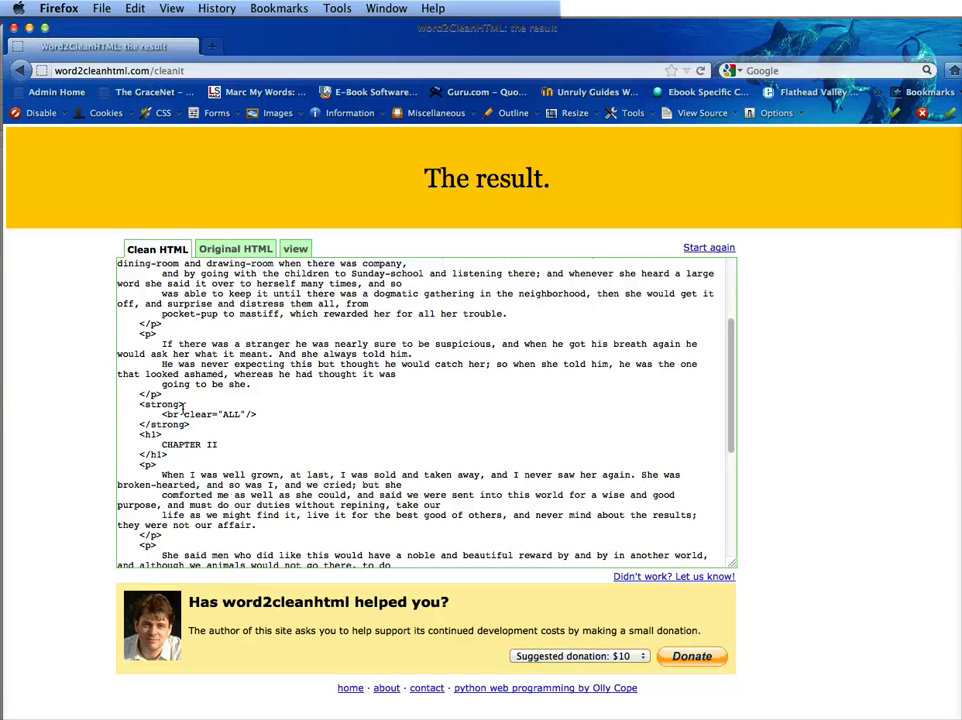
pyautogui.scroll(3, 230, 410)
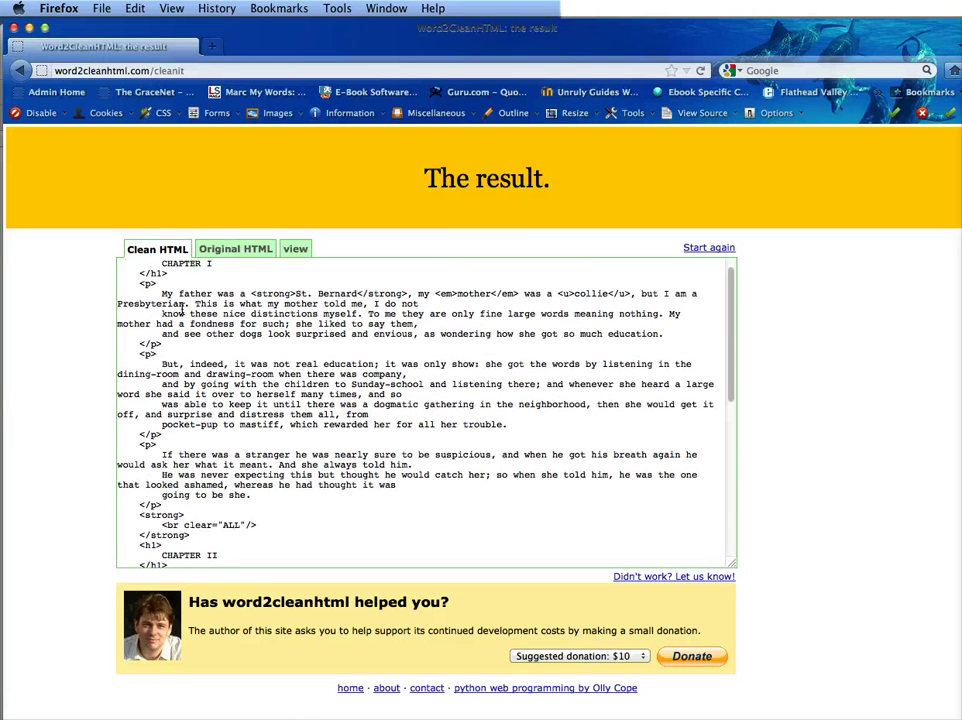
pyautogui.scroll(1, 175, 300)
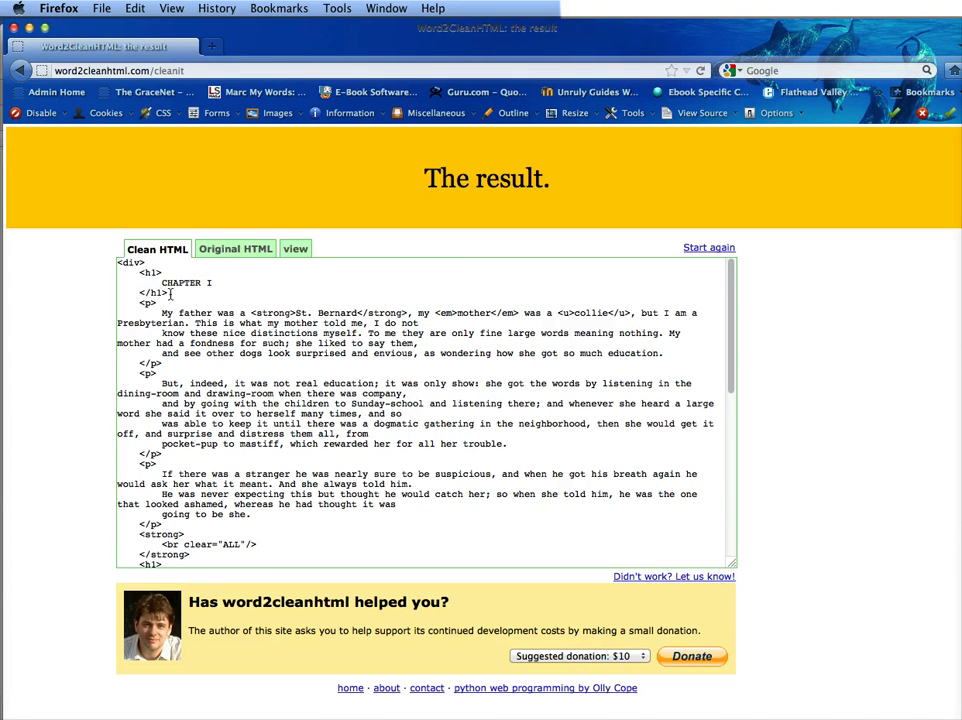
pyautogui.scroll(-3, 358, 405)
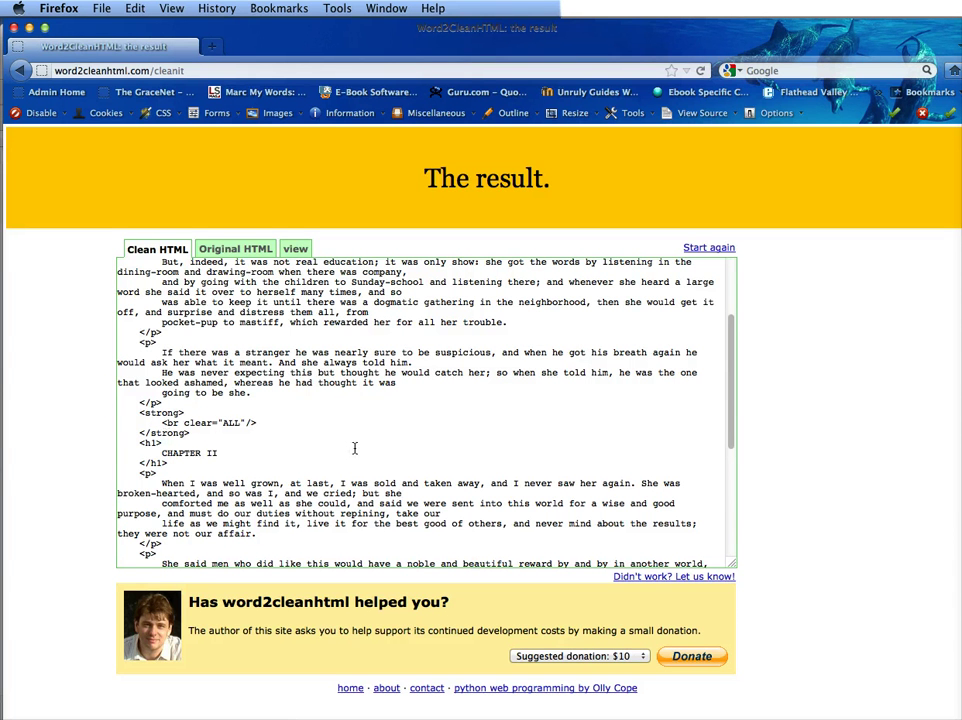
pyautogui.scroll(-9, 354, 448)
pyautogui.scroll(13, 354, 448)
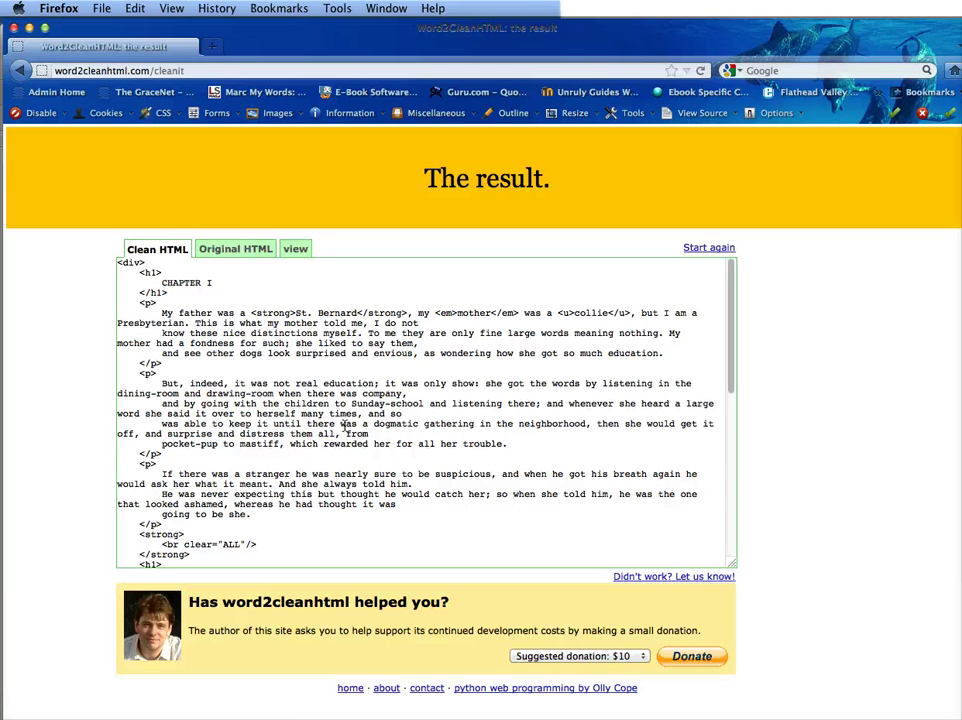
# Select and copy all of the generated clean HTML code.
pyautogui.click(343, 424)
pyautogui.press('super+a')
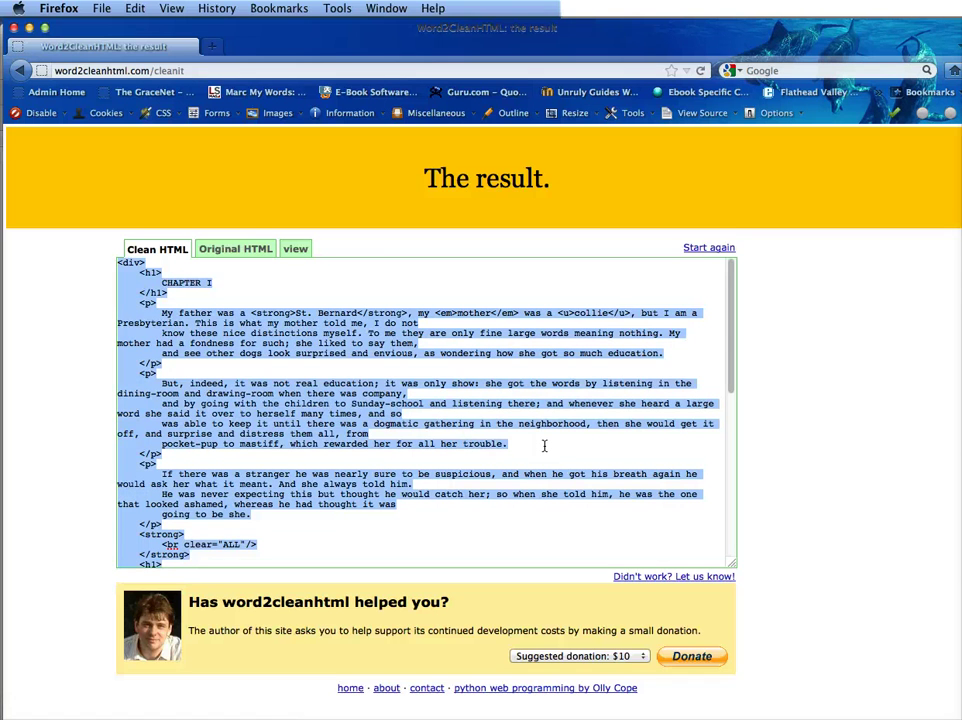
pyautogui.click(74, 416)
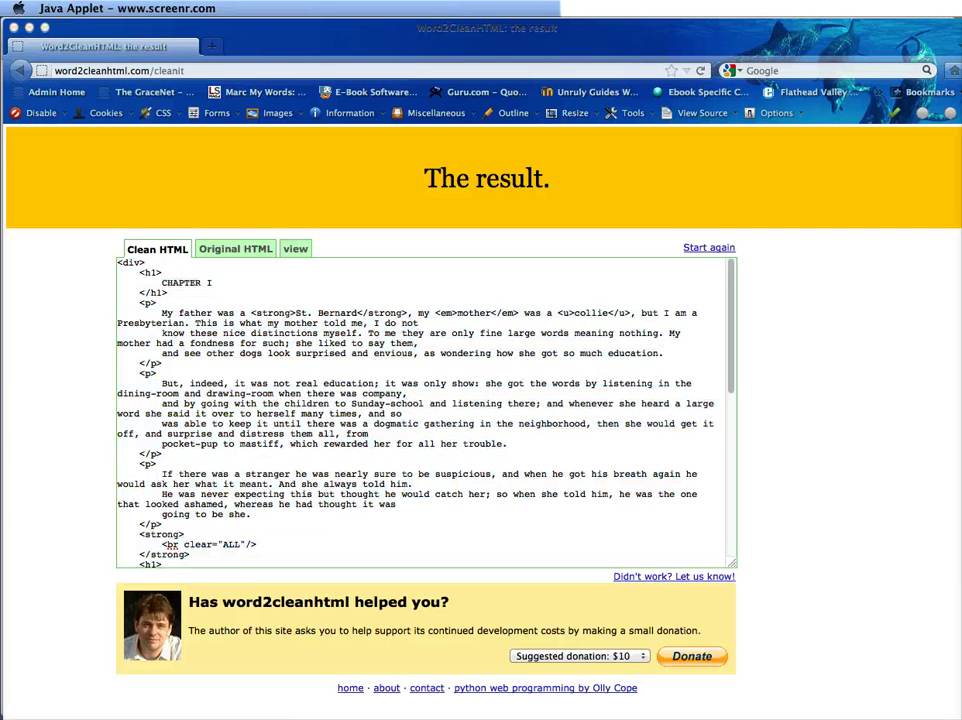
# Select MasterTemplate.epub in the My Book folder and bring up its Open With app list.
pyautogui.click(29, 29)
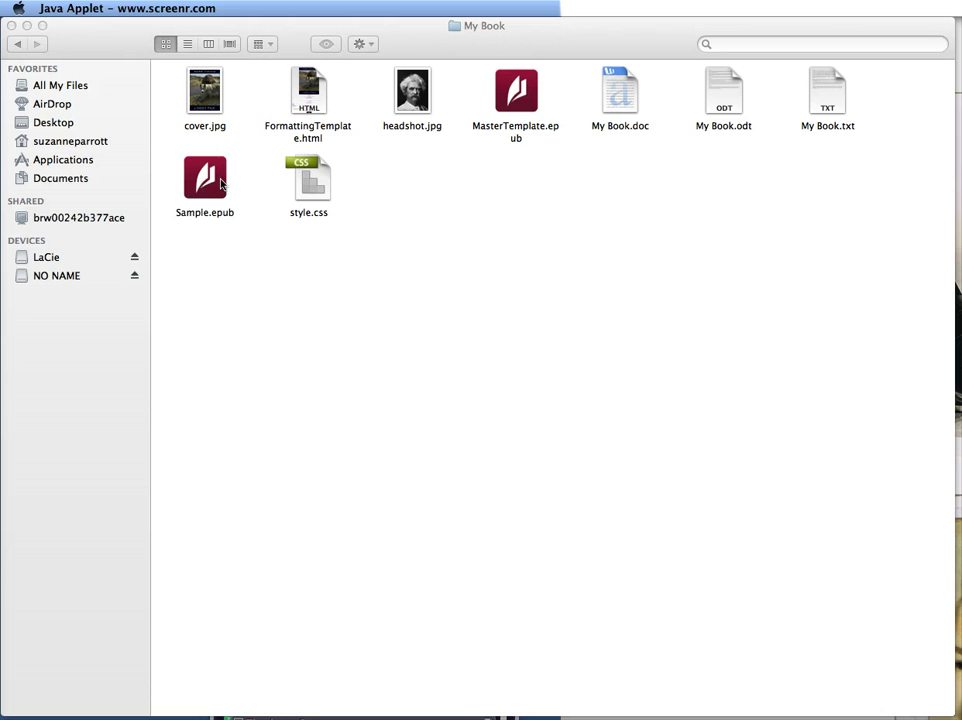
pyautogui.click(527, 106)
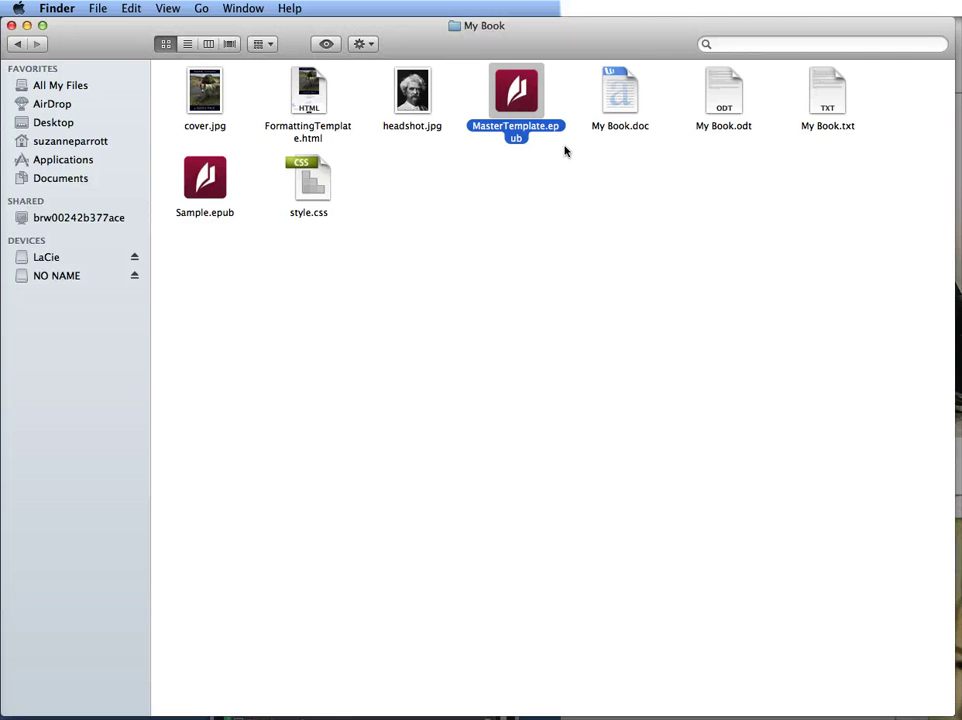
pyautogui.rightClick(518, 94)
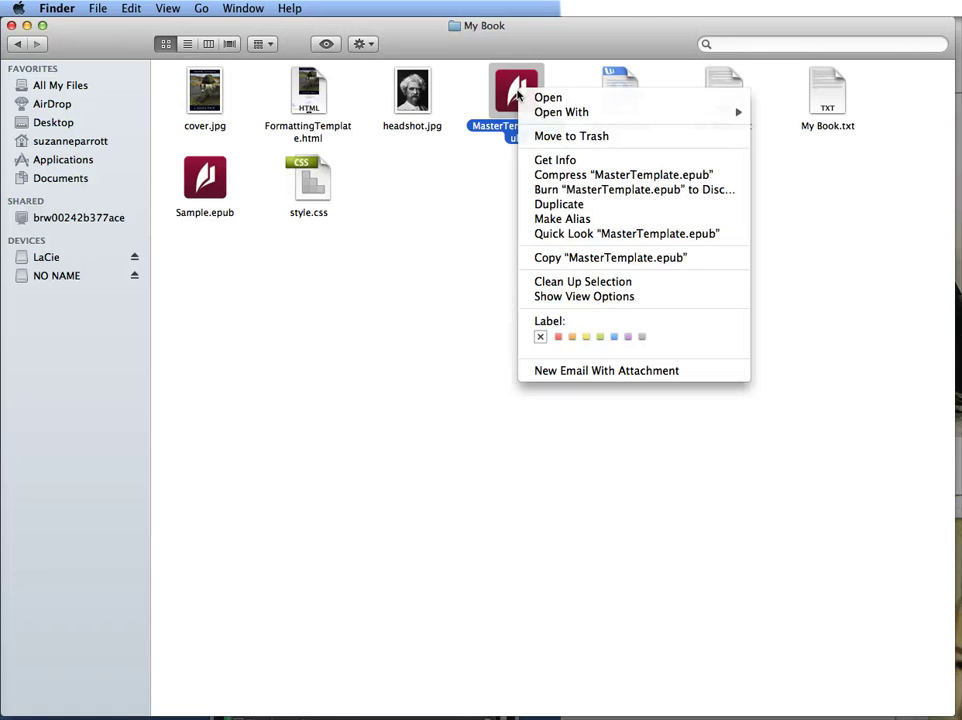
pyautogui.moveTo(530, 113)
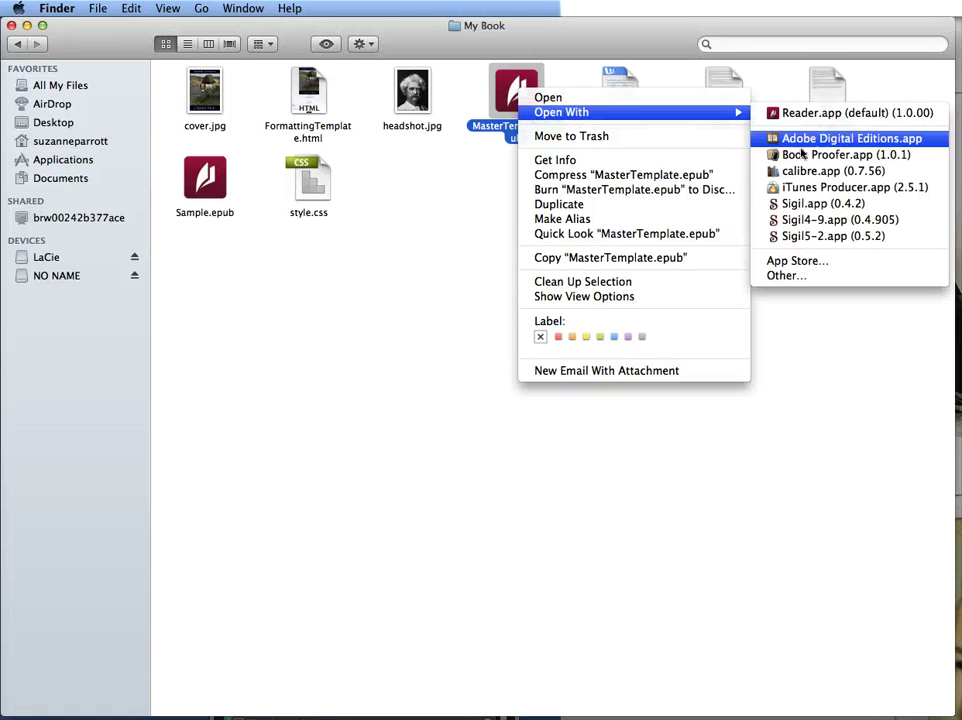
# Open MasterTemplate.epub with Sigil5-2.app and enlarge its window to fill the screen.
pyautogui.click(816, 242)
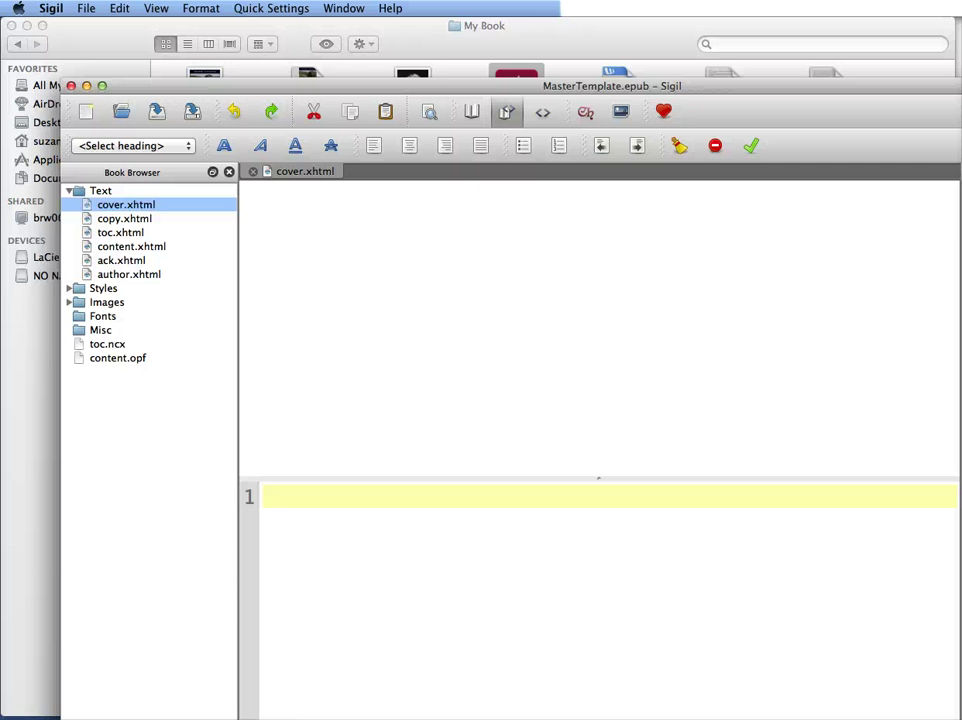
pyautogui.moveTo(135, 83); pyautogui.dragTo(137, 11)
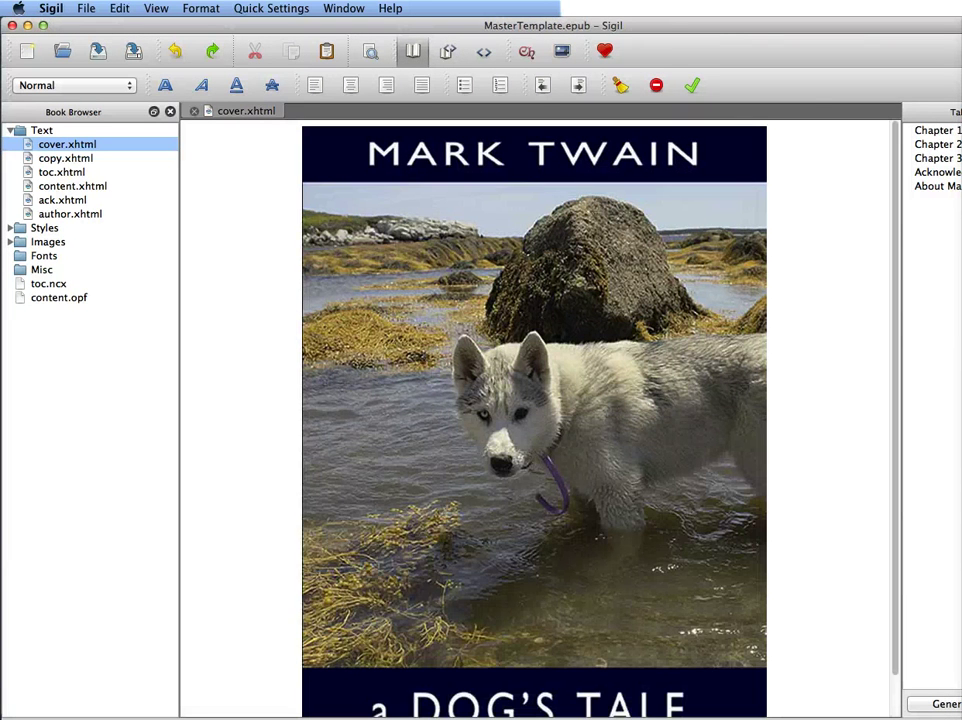
pyautogui.moveTo(960, 718); pyautogui.dragTo(953, 709)
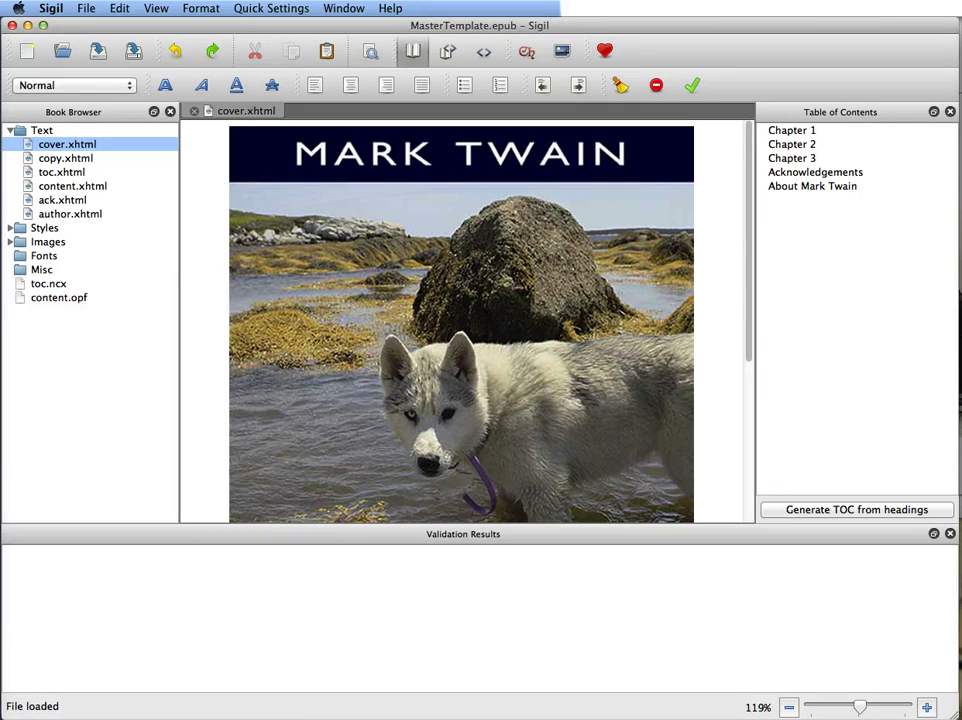
# Open copy.xhtml, toc.xhtml, ack.xhtml, author.xhtml and finally content.xhtml from the Book Browser.
pyautogui.doubleClick(77, 160)
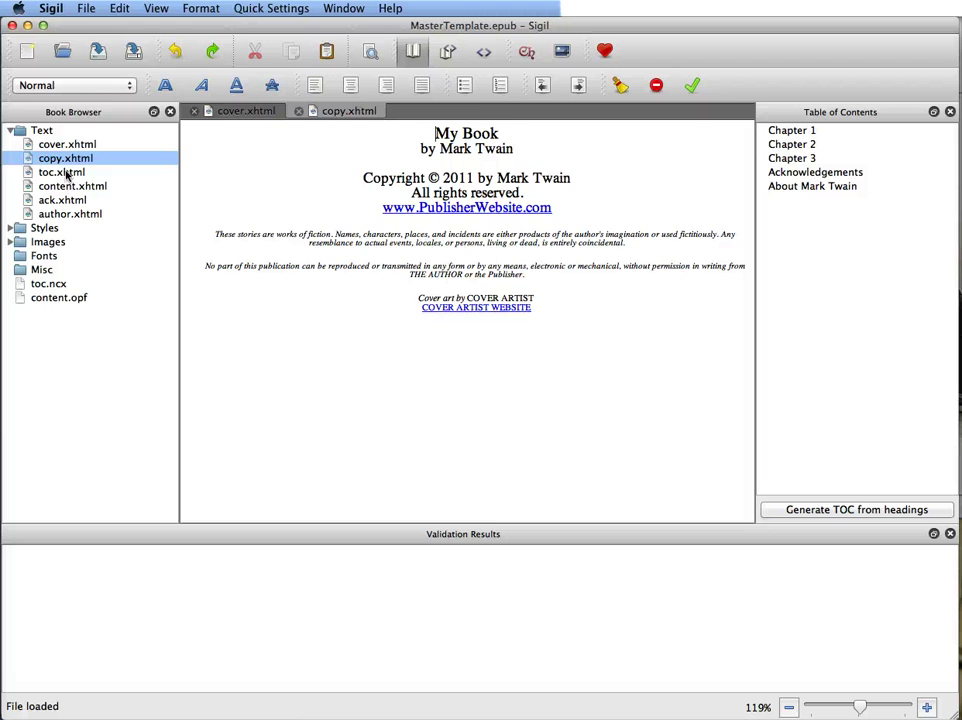
pyautogui.doubleClick(67, 174)
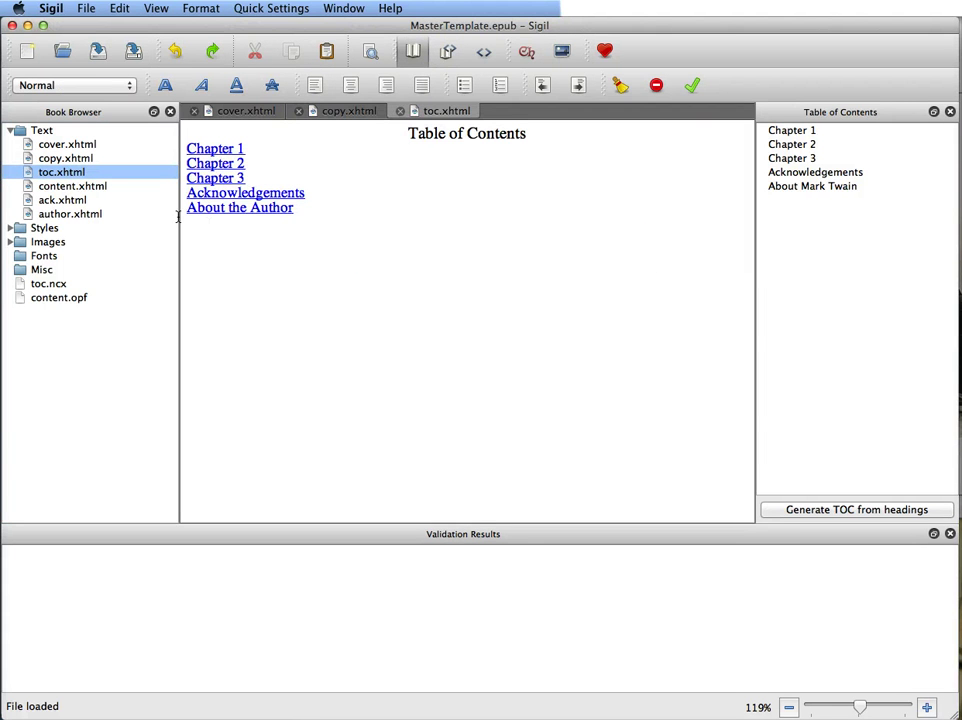
pyautogui.doubleClick(80, 201)
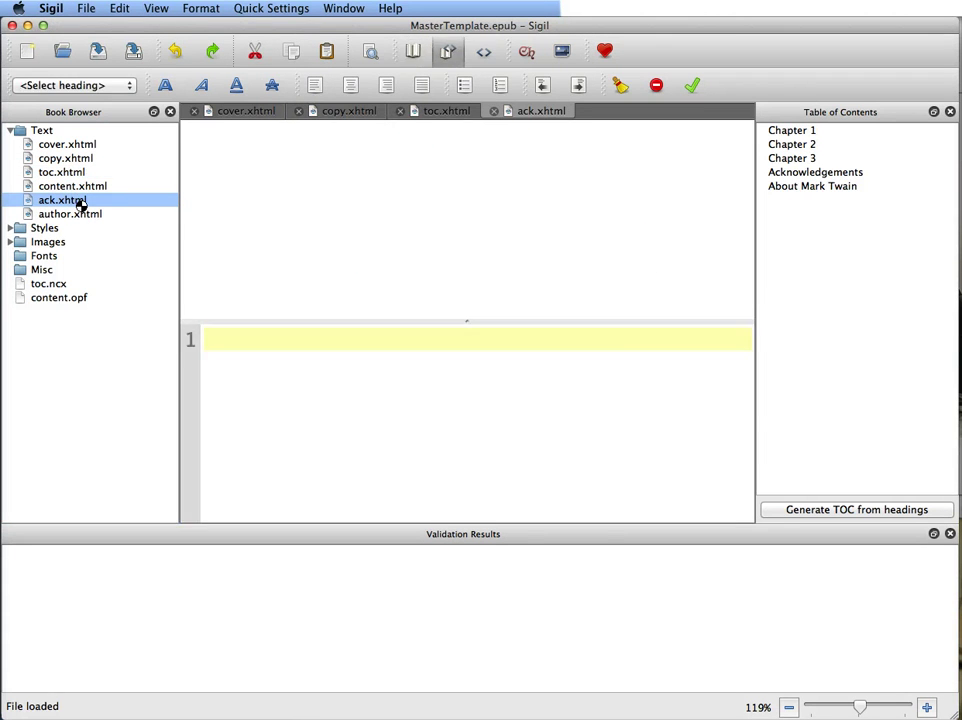
pyautogui.doubleClick(73, 215)
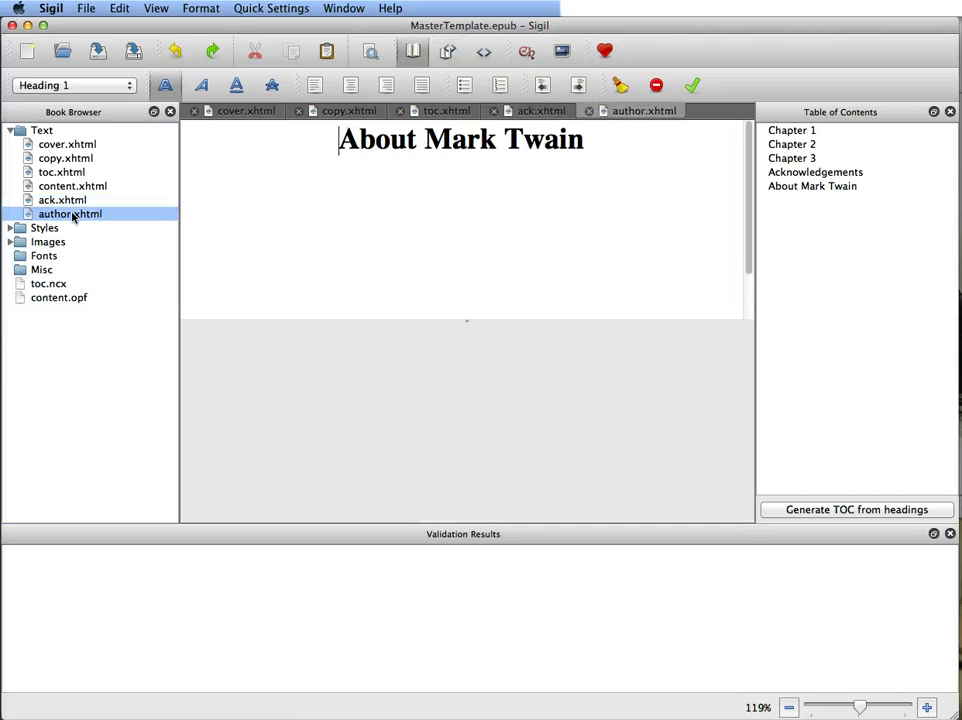
pyautogui.doubleClick(63, 187)
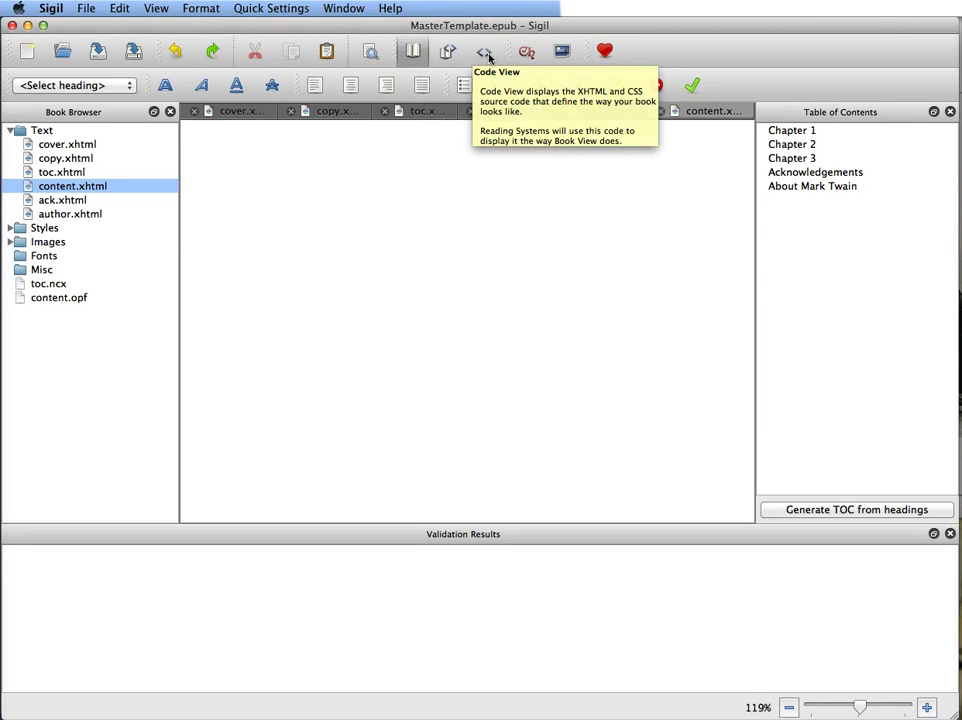
# In Code View, paste the clean chapter HTML at line 14 below the Paste Your Content Here comment.
pyautogui.click(485, 55)
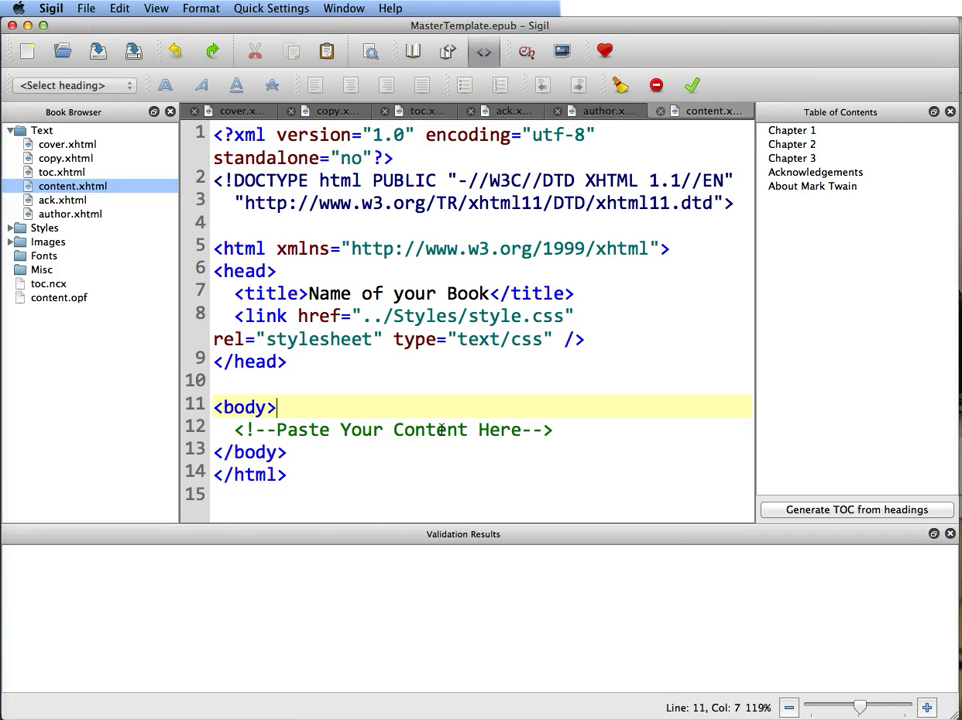
pyautogui.click(558, 430)
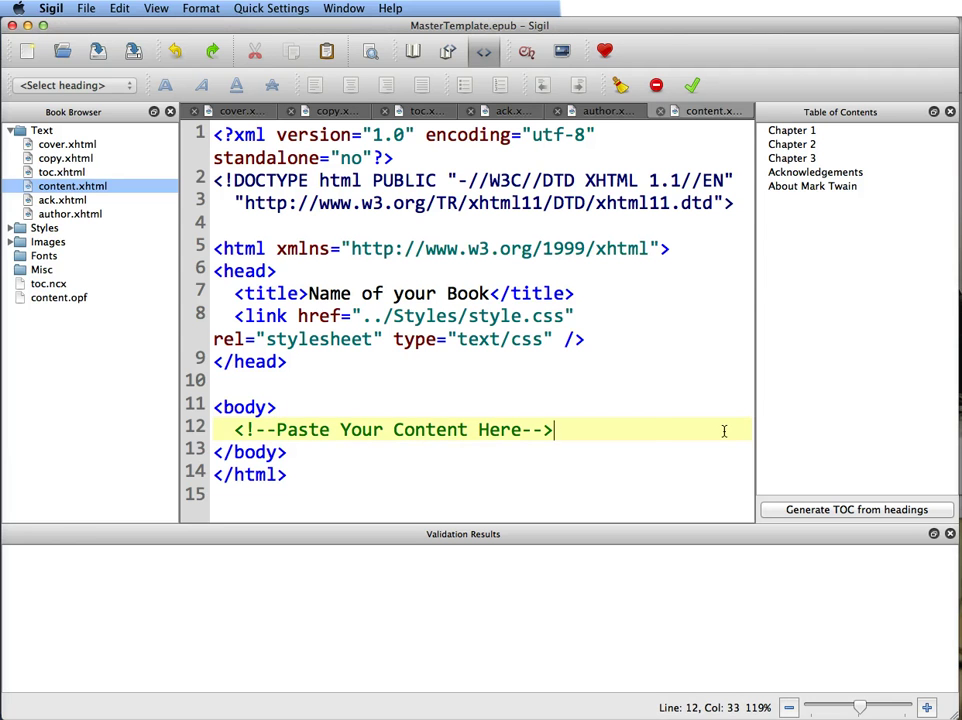
pyautogui.press('Return')
pyautogui.press('Return')
pyautogui.press('Return')
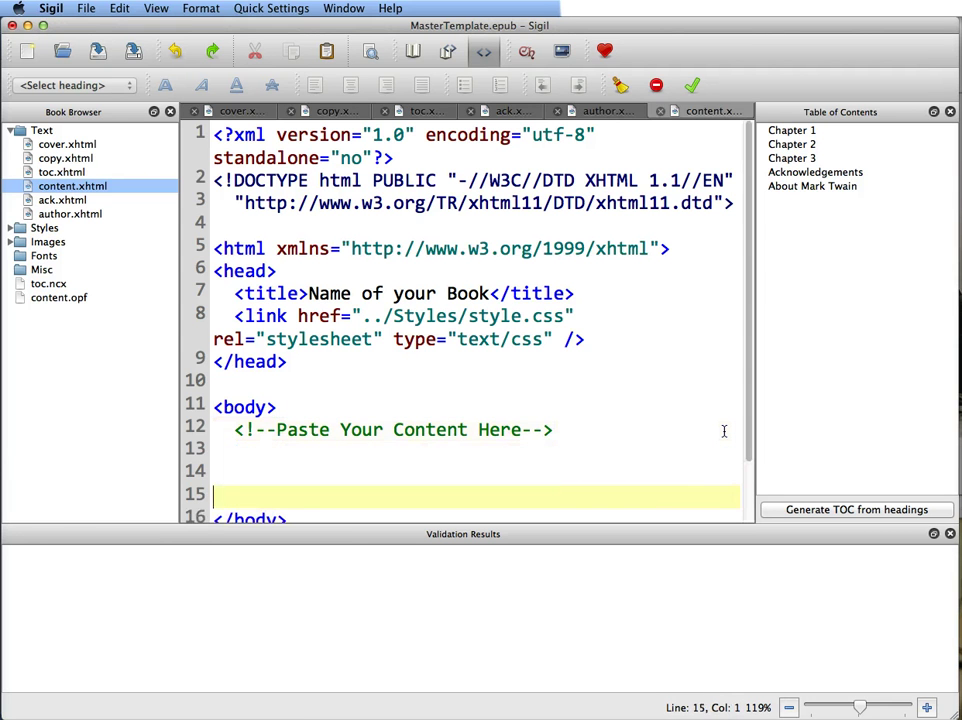
pyautogui.press('Up')
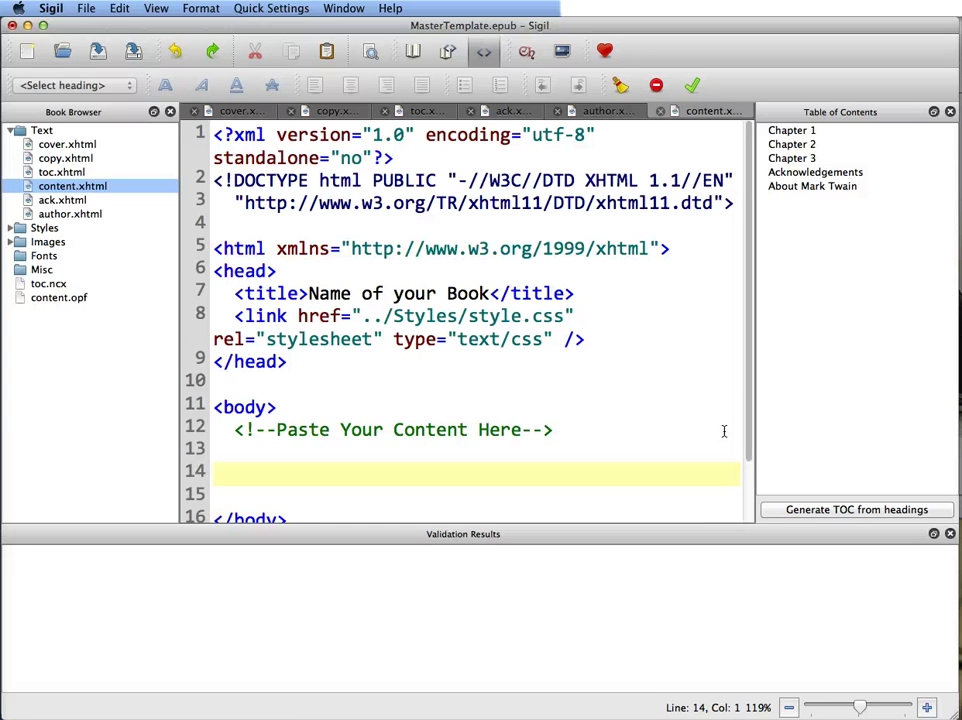
pyautogui.press('super+v')
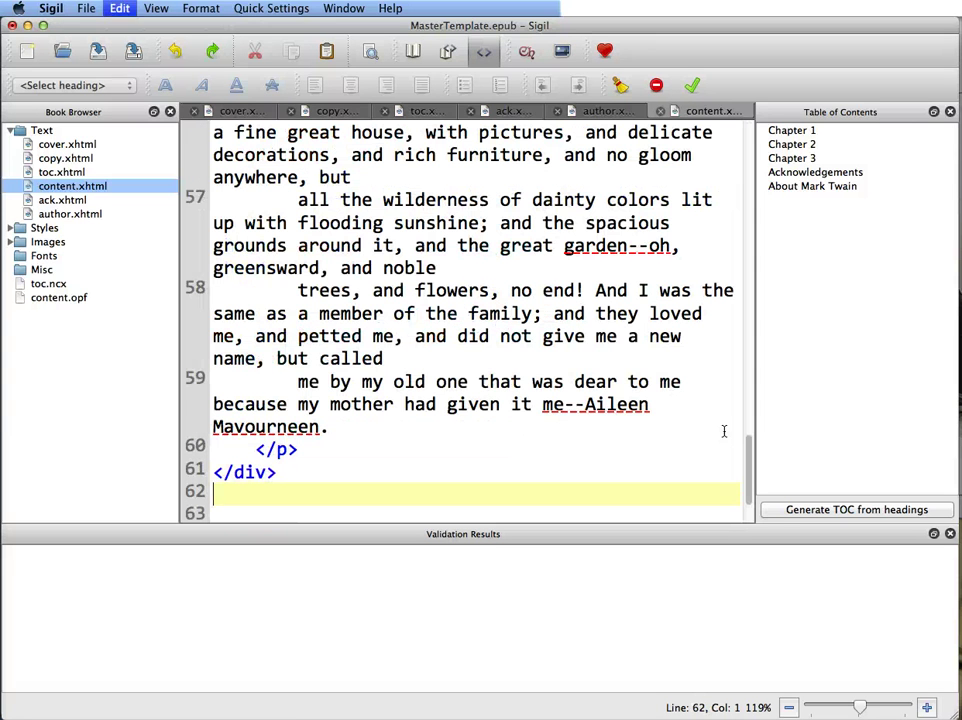
# Switch content.xhtml to Book View and scroll through the rendered CHAPTER II and CHAPTER III text.
pyautogui.click(413, 52)
pyautogui.scroll(5, 586, 281)
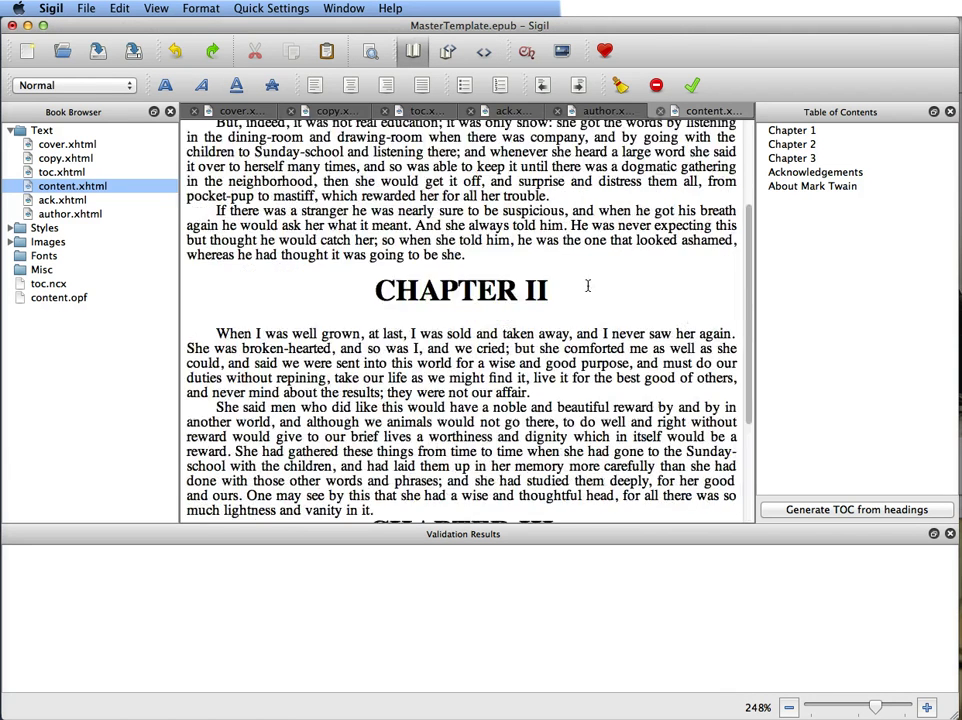
pyautogui.scroll(-5, 588, 285)
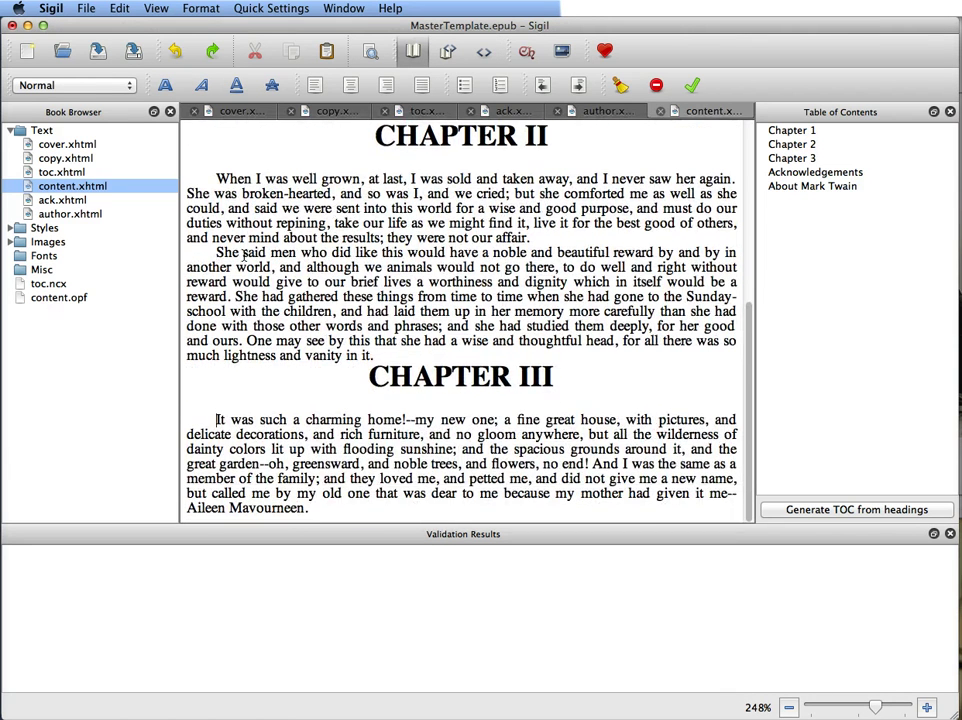
pyautogui.scroll(3, 254, 351)
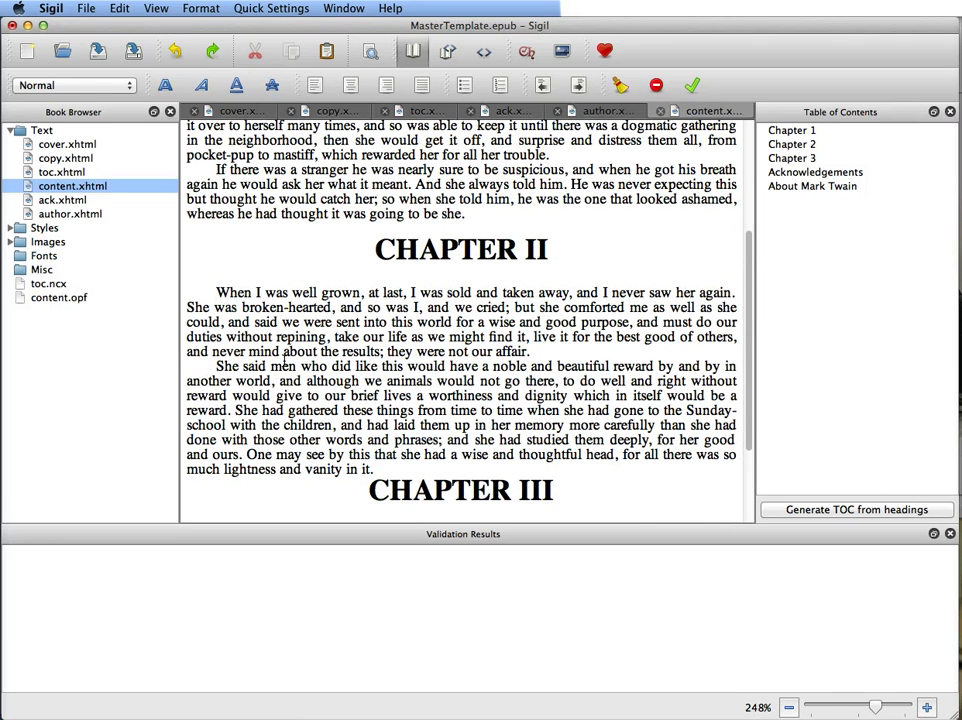
pyautogui.scroll(3, 557, 365)
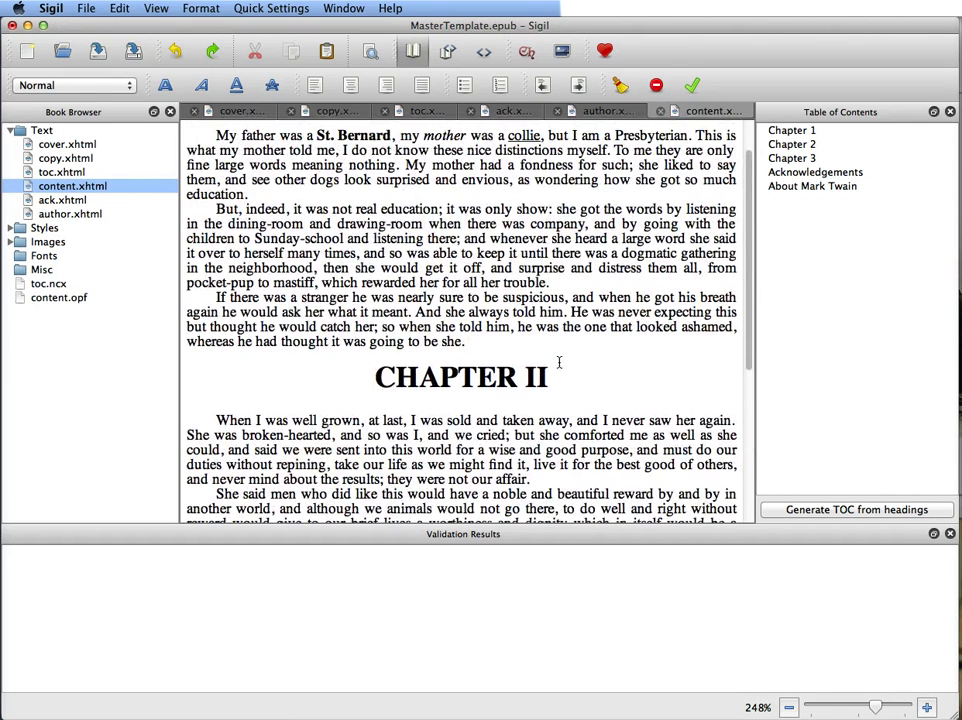
pyautogui.scroll(-5, 560, 366)
pyautogui.scroll(4, 560, 367)
pyautogui.scroll(1, 558, 370)
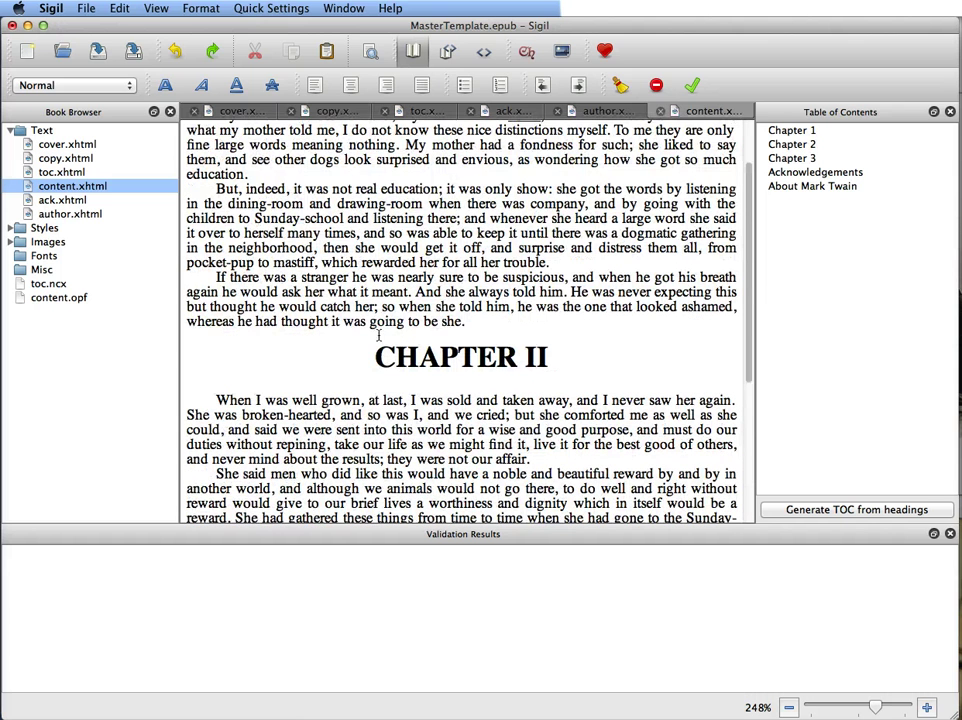